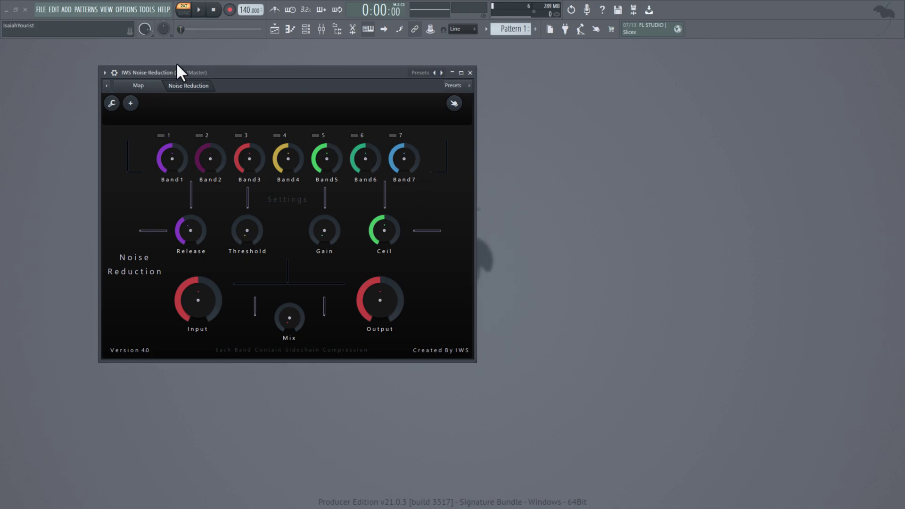
Step: Show the IWS Noise Reduction module map during playback and highlight the column of Sidechain Band modules
left_click_drag(218, 73, 344, 117)
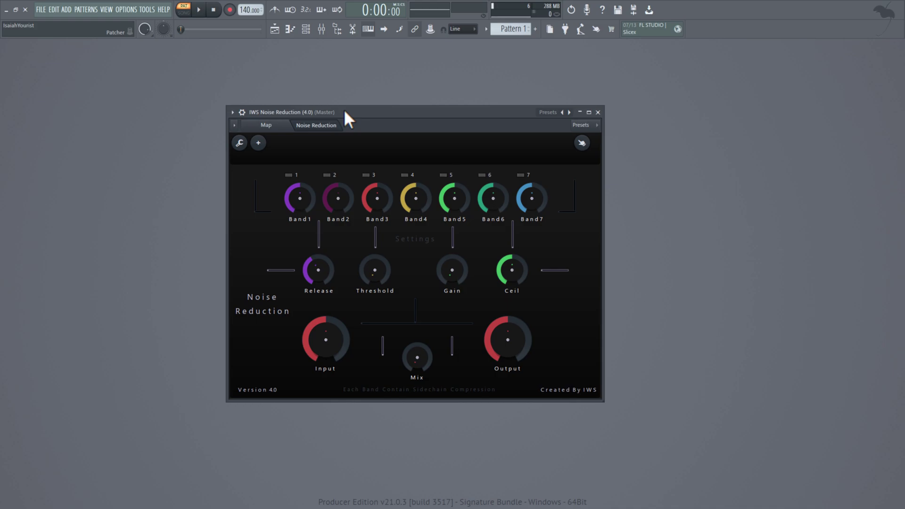
left_click_drag(325, 127, 263, 130)
key("space")
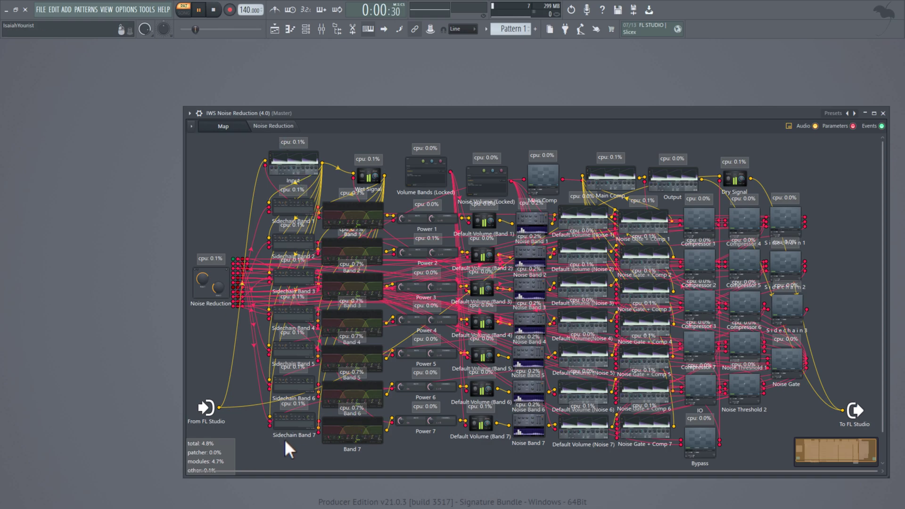
left_click_drag(291, 448, 299, 192)
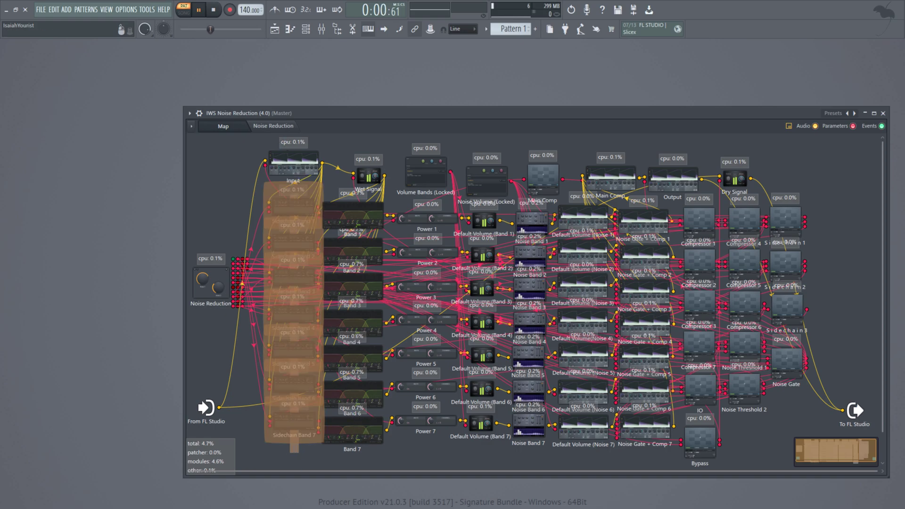
left_click(229, 425)
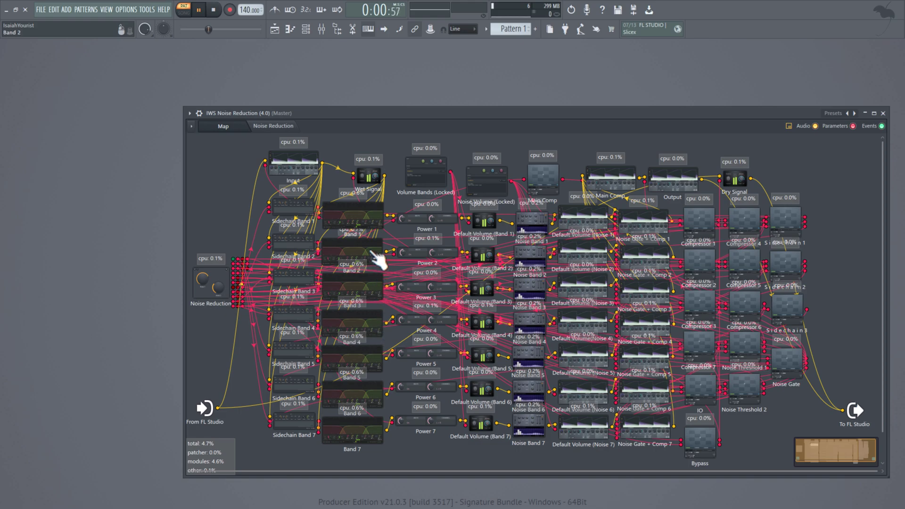
Step: Inspect the Frequency Splitter settings of the Band 1, Band 2, Band 3 and Band 4 modules one after another
left_click(376, 224)
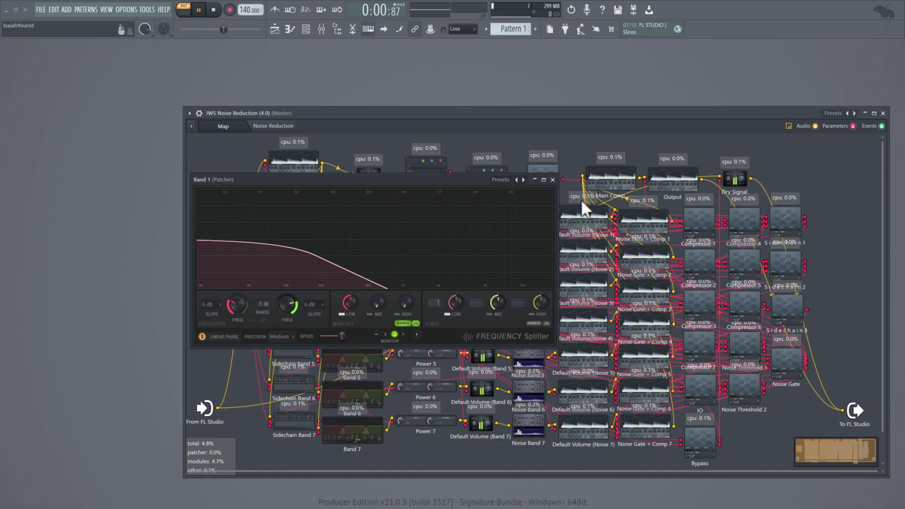
left_click(553, 180)
left_click(365, 258)
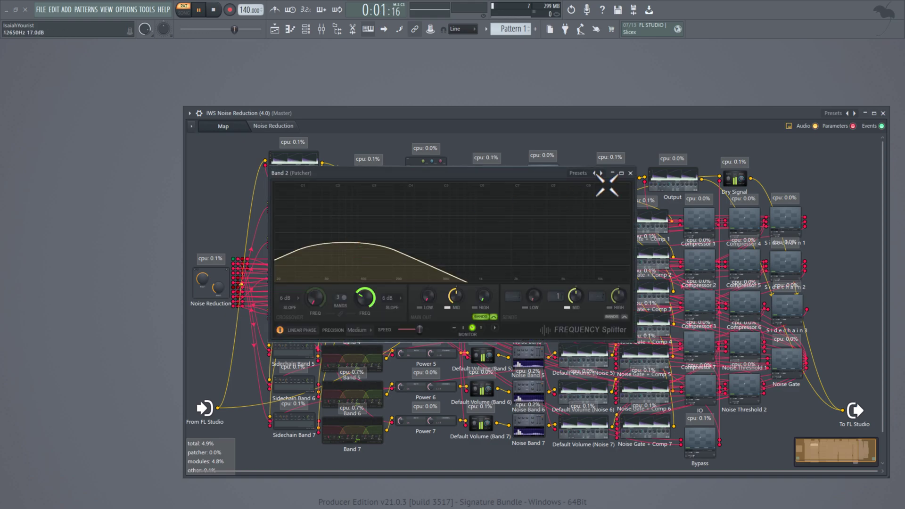
left_click(630, 173)
left_click(379, 293)
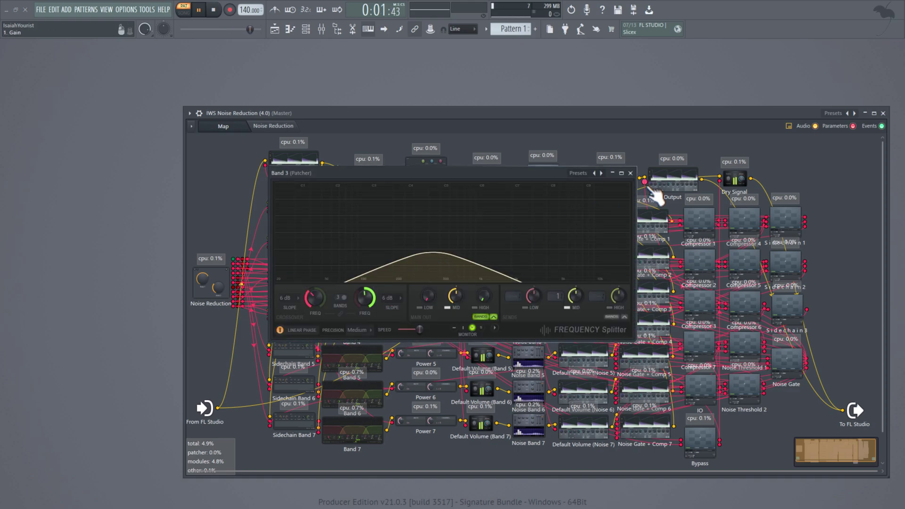
left_click(630, 173)
left_click(363, 330)
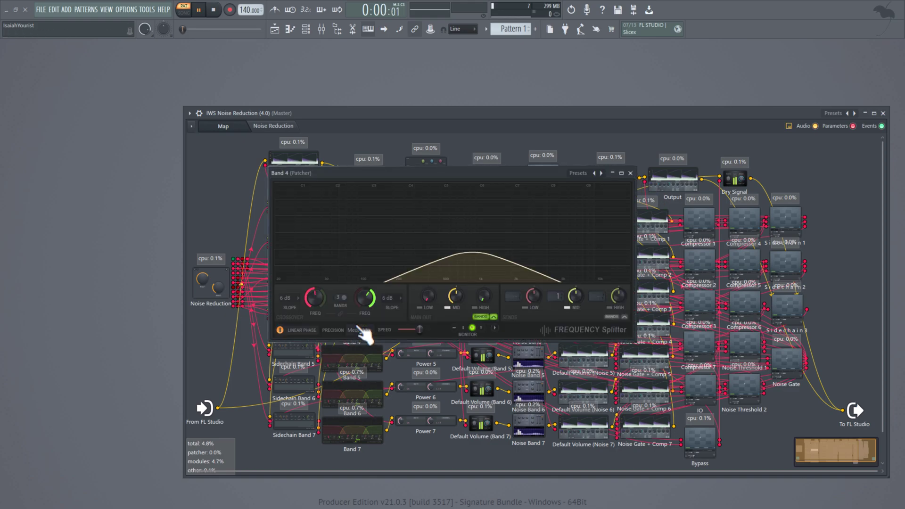
left_click(630, 173)
Step: In the Master track's Fruity Parametric EQ 2, raise bands 1, 3, 4 and 7 and lower bands 2, 5 and 6
left_click(322, 30)
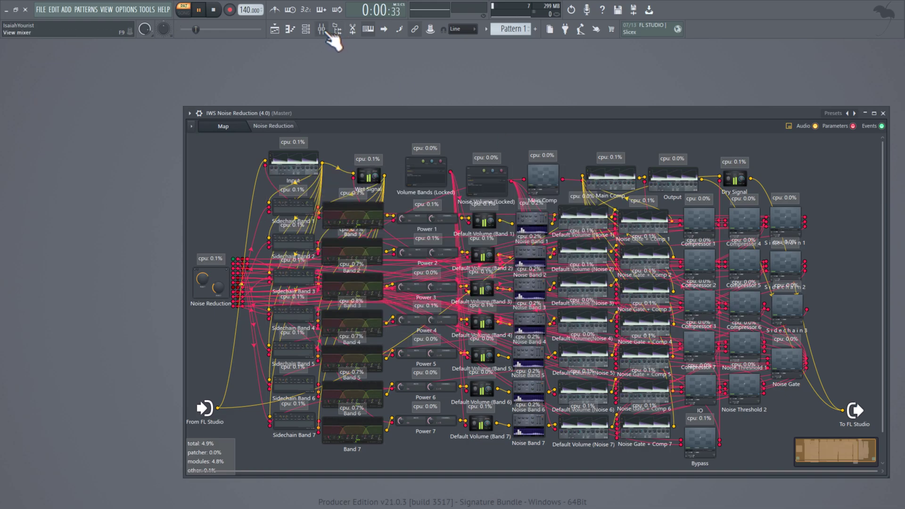
left_click(765, 139)
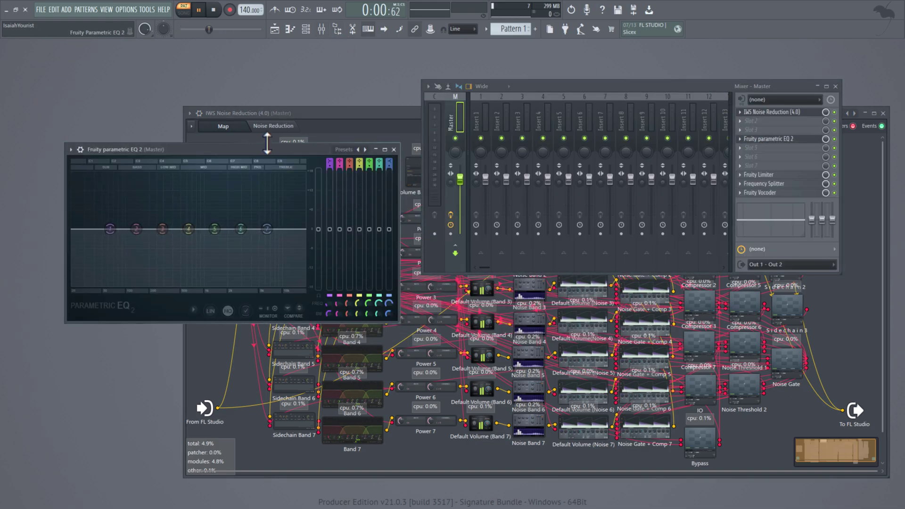
left_click_drag(271, 148, 281, 116)
scroll(340, 194, "up", 5)
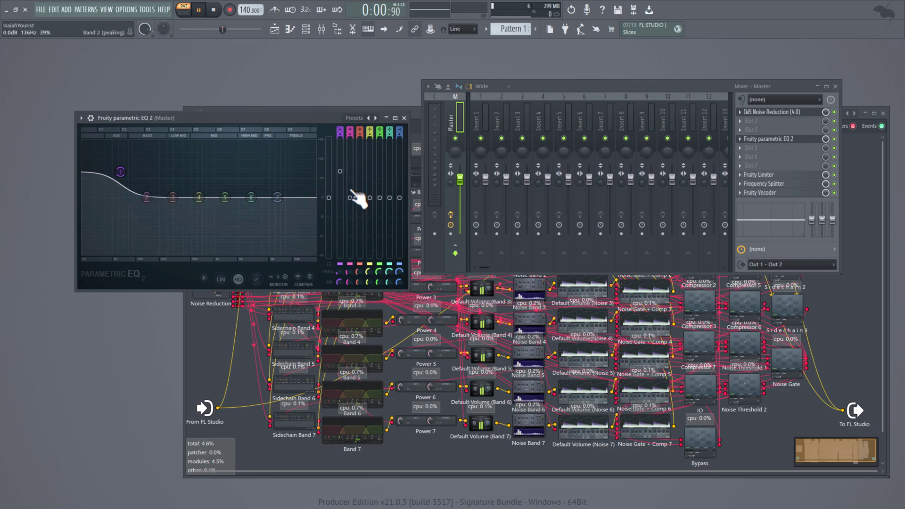
scroll(350, 215, "down", 5)
scroll(379, 208, "down", 5)
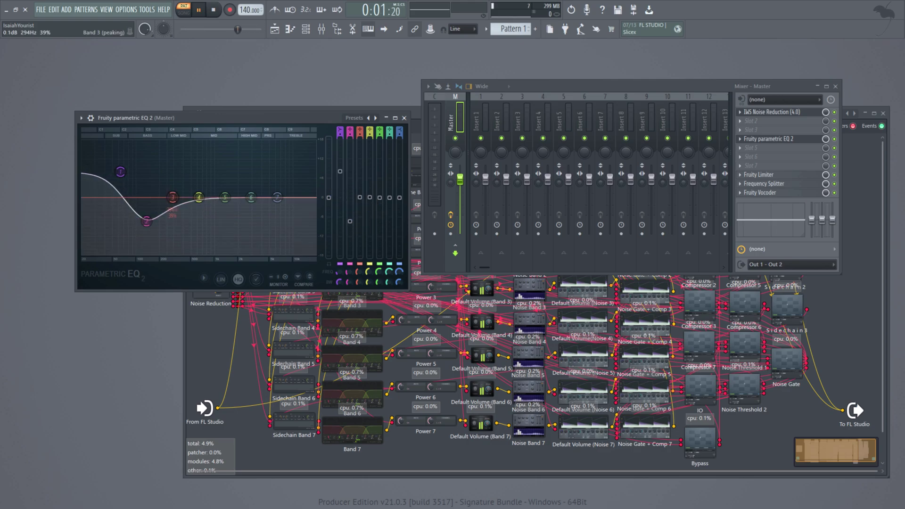
scroll(360, 189, "up", 5)
scroll(370, 209, "up", 5)
scroll(389, 207, "down", 5)
scroll(399, 202, "up", 1)
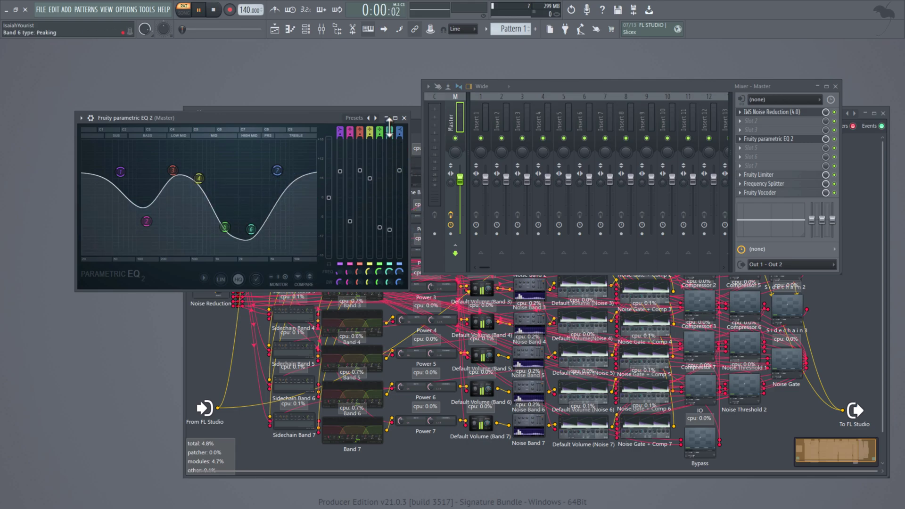
Step: Close the equalizer and the mixer and highlight the column of Band 1 to Band 7 modules in the map
left_click(404, 118)
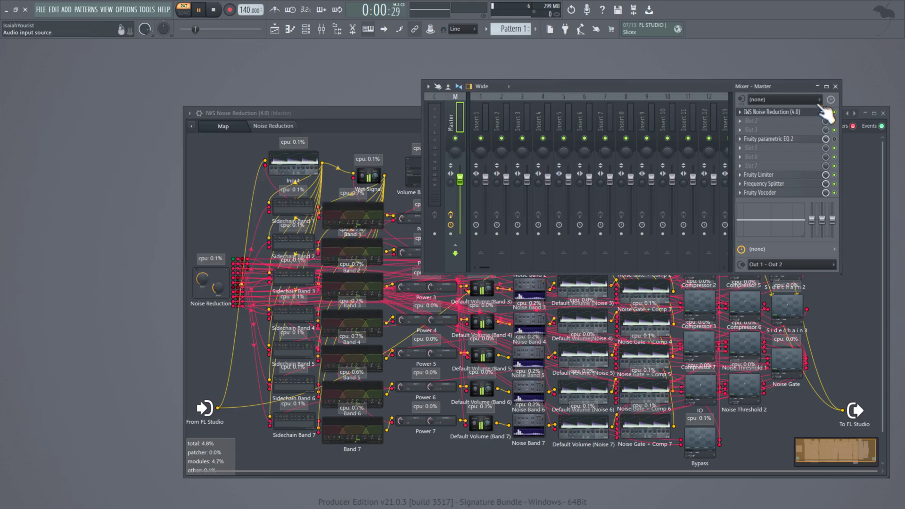
left_click(835, 86)
left_click_drag(377, 453, 314, 189)
Step: Try out the band level knobs on the Noise Reduction control surface and reset them to their defaults
left_click(273, 126)
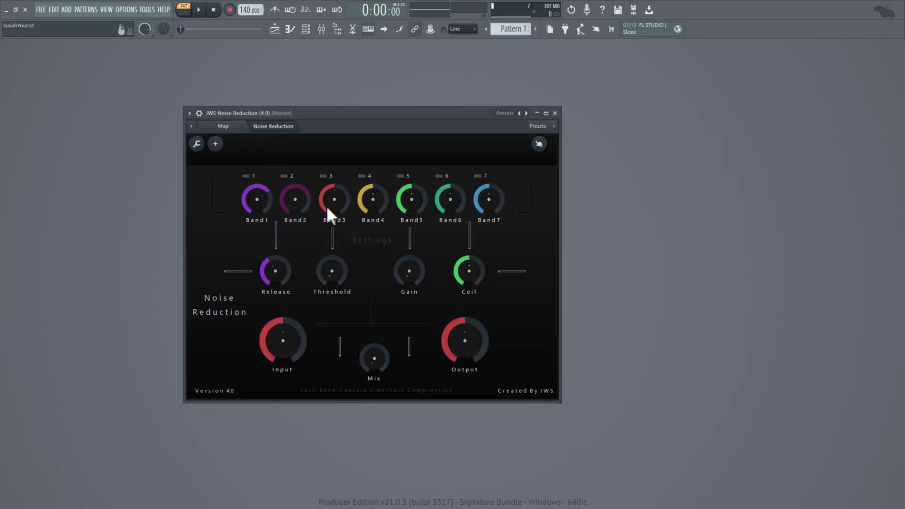
right_click(364, 200)
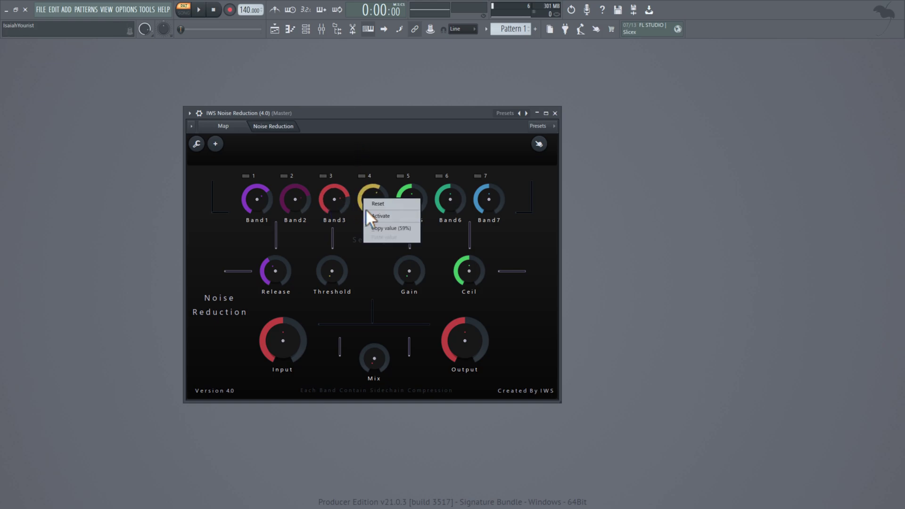
left_click(347, 198)
right_click(307, 197)
left_click(262, 197)
right_click(262, 196)
left_click(255, 196)
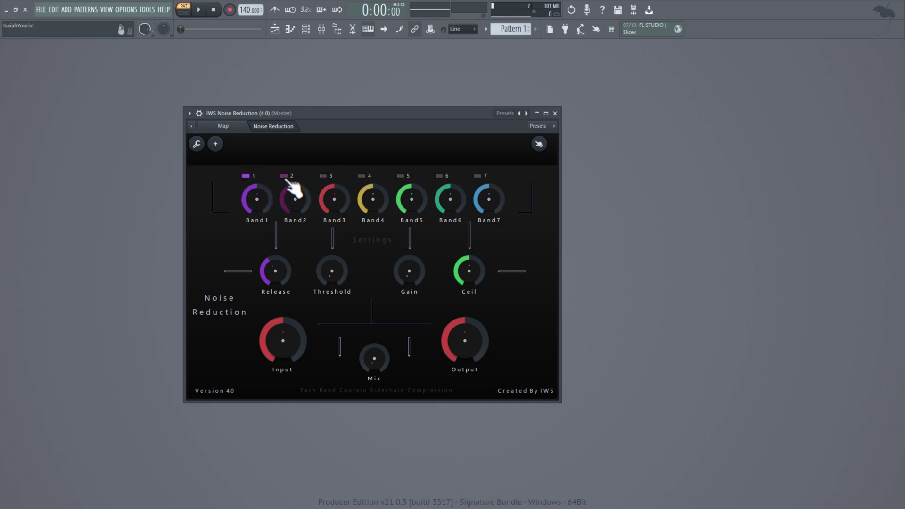
Step: Return to the module map and point out the Power, Default Volume, Volume Bands and Noise Band modules
left_click(230, 129)
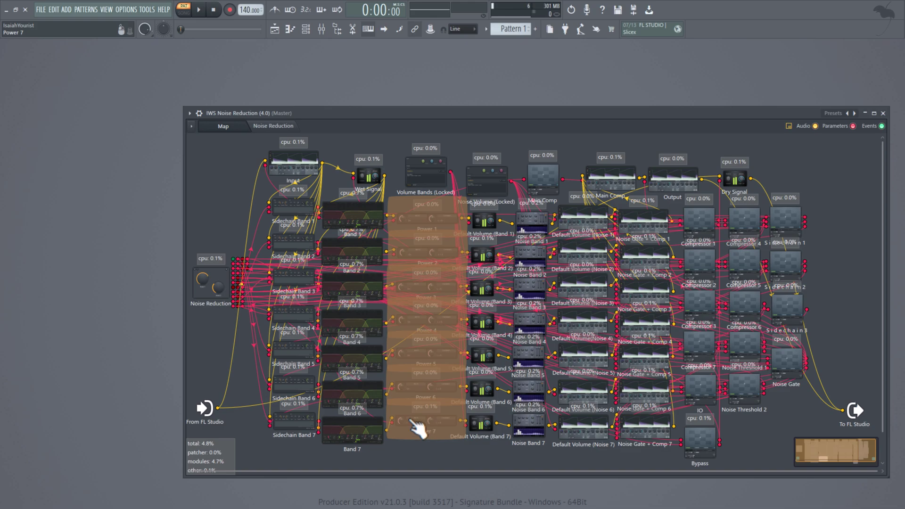
left_click_drag(473, 453, 504, 426)
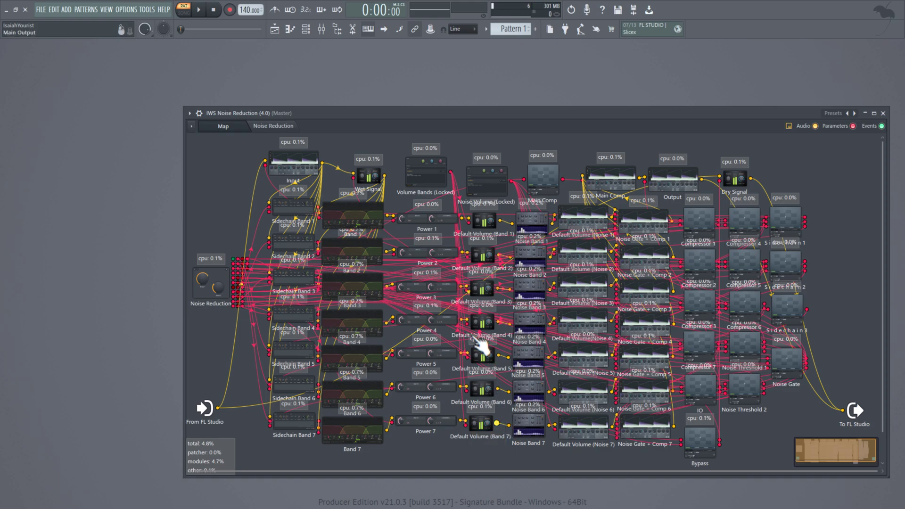
left_click_drag(428, 185, 423, 184)
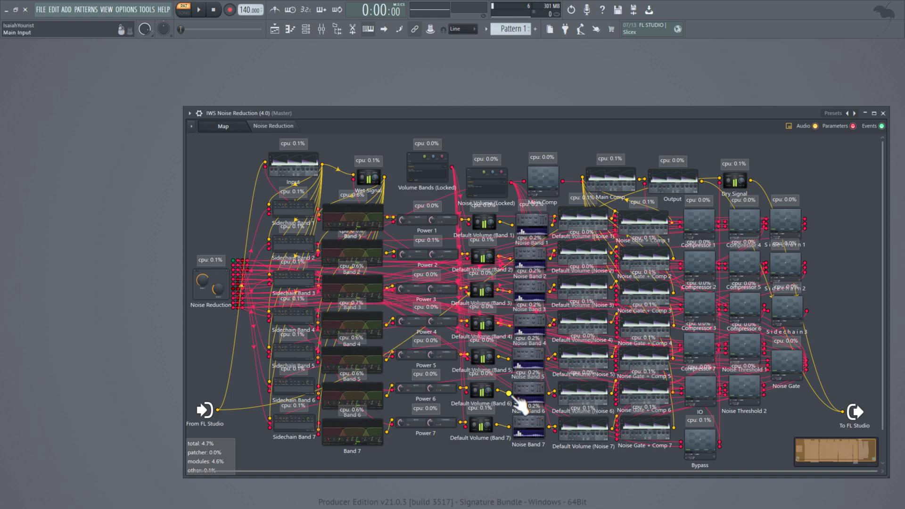
left_click_drag(533, 451, 533, 197)
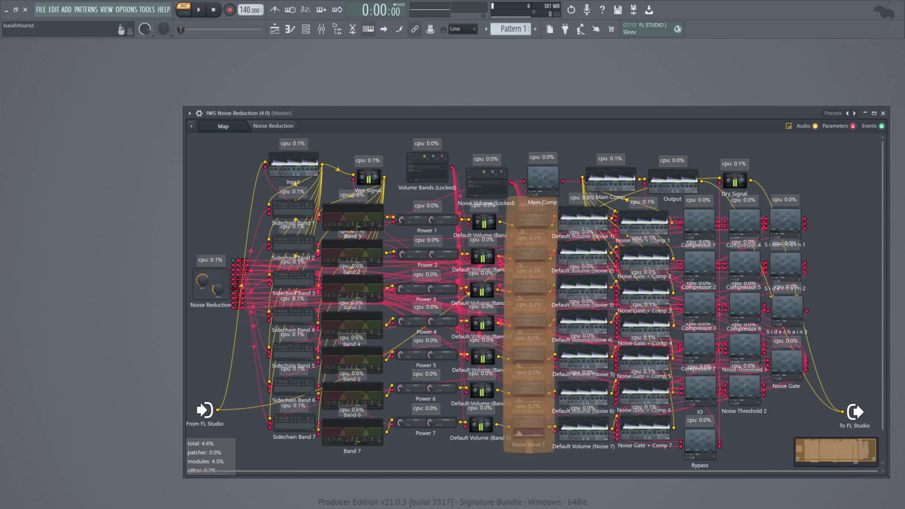
left_click_drag(532, 197, 533, 229)
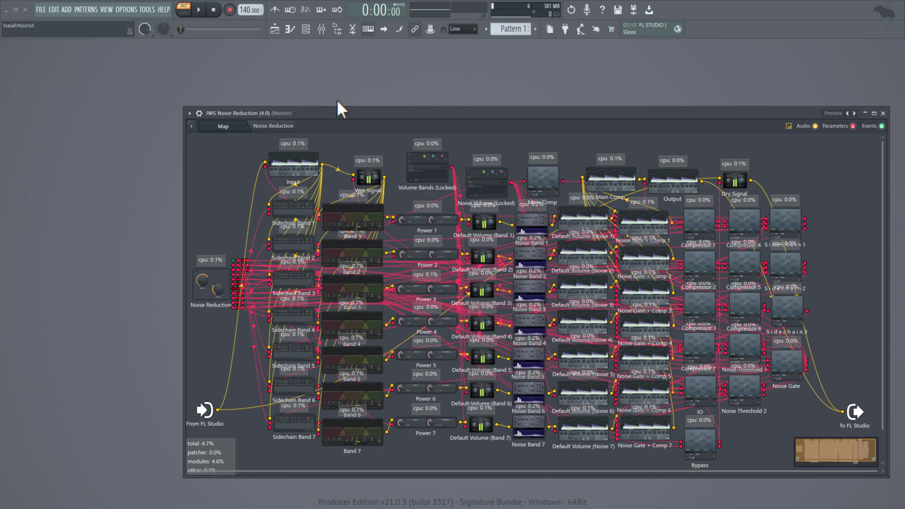
Step: Show the Noise Reduction control surface with the Master track's Fruity Limiter opened beside it for comparison
left_click(288, 126)
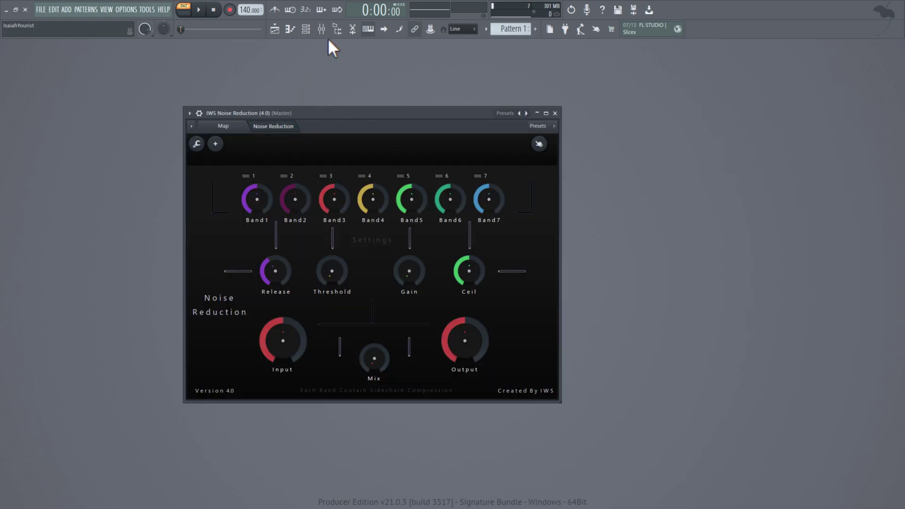
left_click_drag(361, 112, 307, 79)
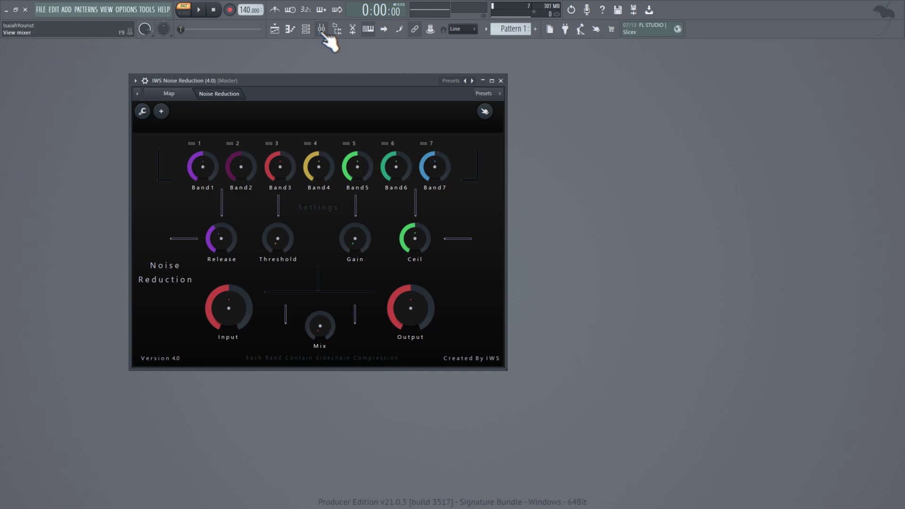
left_click(321, 30)
left_click(801, 175)
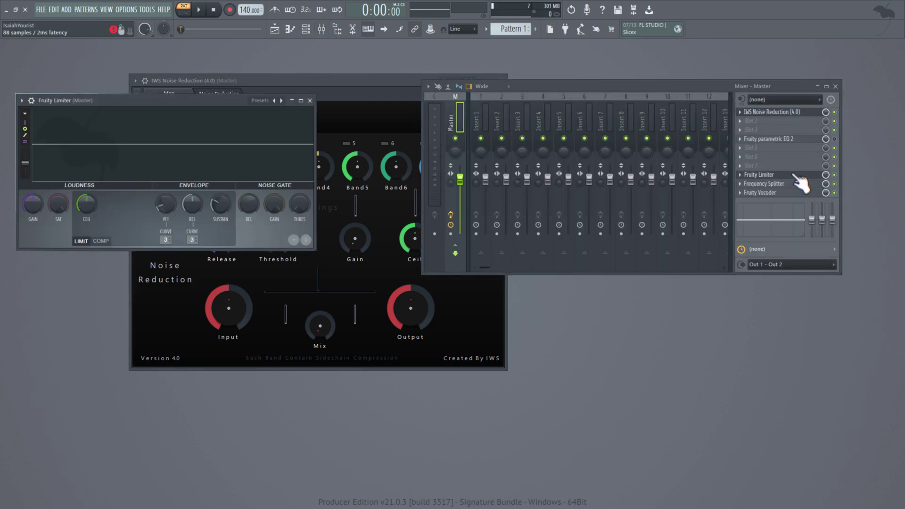
left_click(835, 87)
left_click_drag(207, 99, 728, 125)
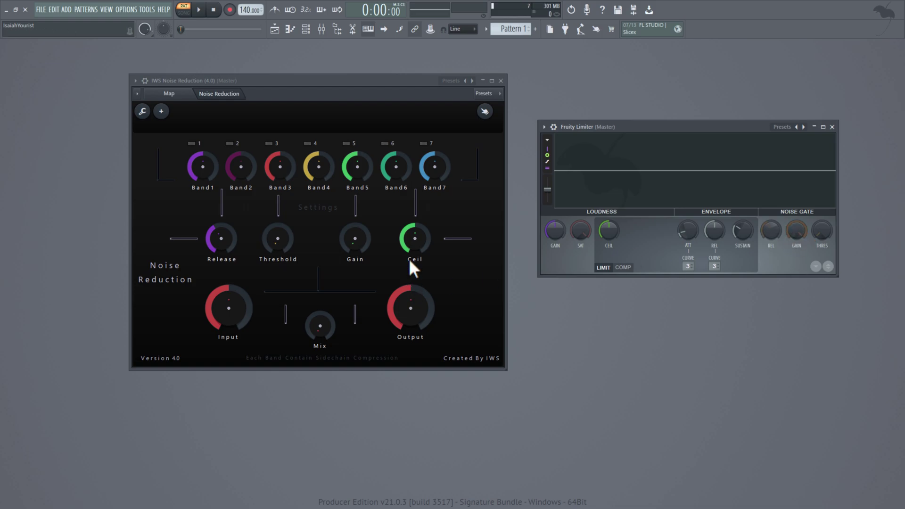
Step: Lower the Fruity Limiter's ceiling to about -0.9 dB and close the limiter
left_click_drag(609, 233, 608, 238)
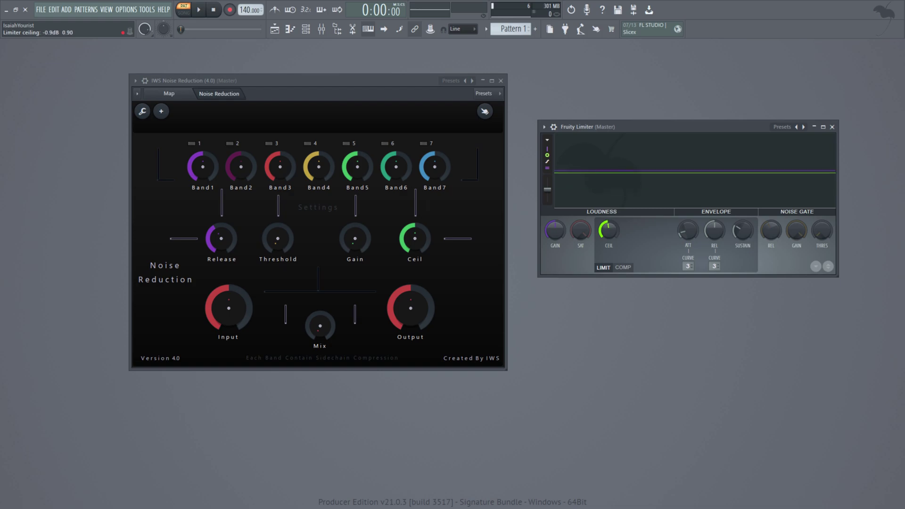
left_click_drag(609, 238, 609, 240)
left_click(832, 127)
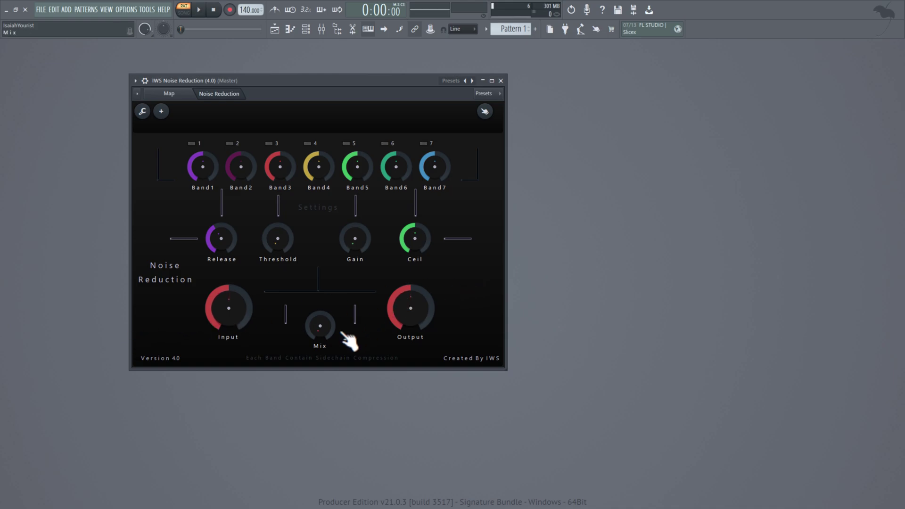
mouse_move(329, 333)
left_mouse_down()
mouse_move(329, 316)
mouse_move(329, 332)
left_mouse_up()
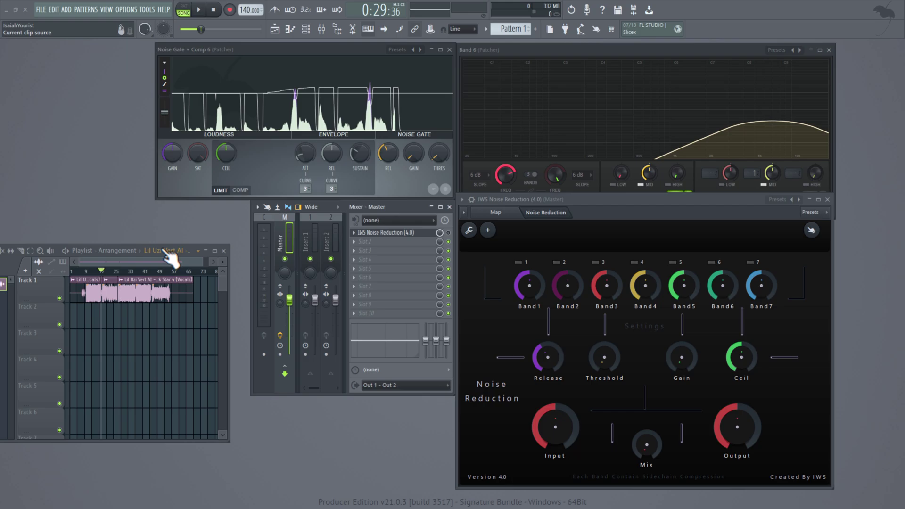
Step: Compare the vocals with IWS Noise Reduction bypassed and enabled on the Master track, and restart playback
left_click(448, 233)
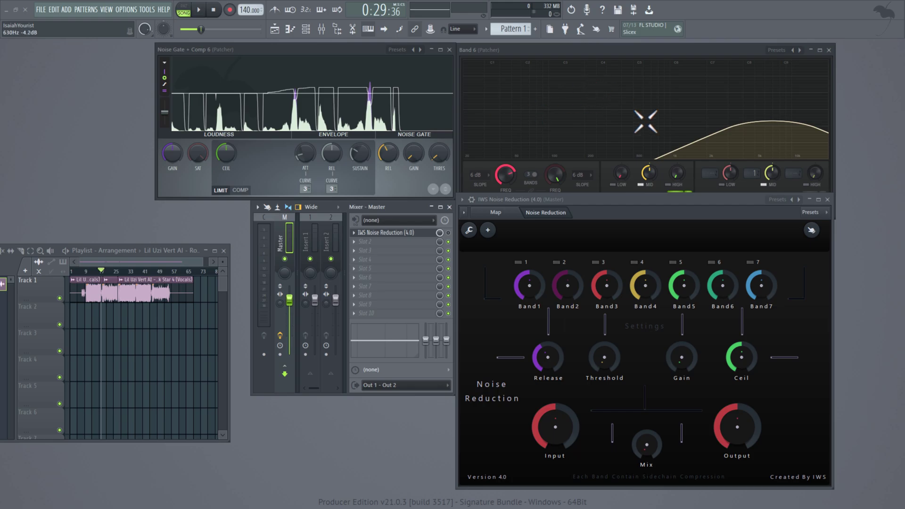
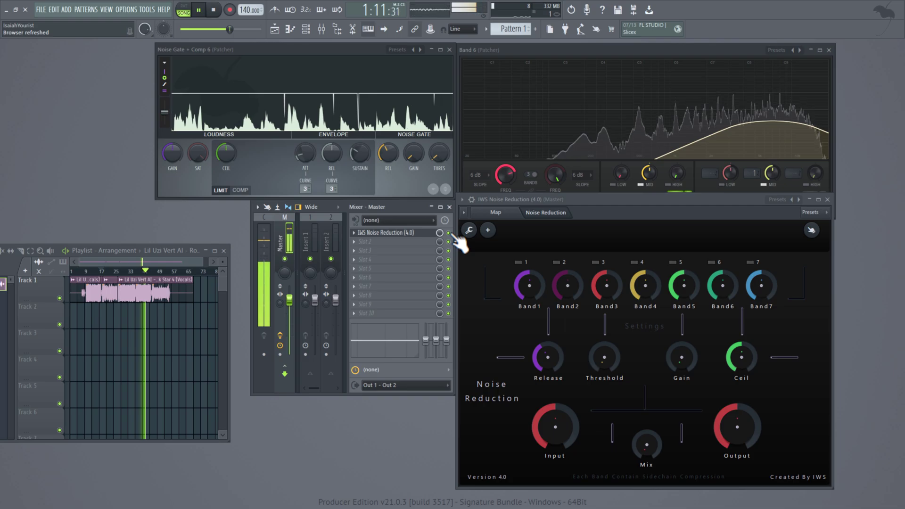
left_click(454, 237)
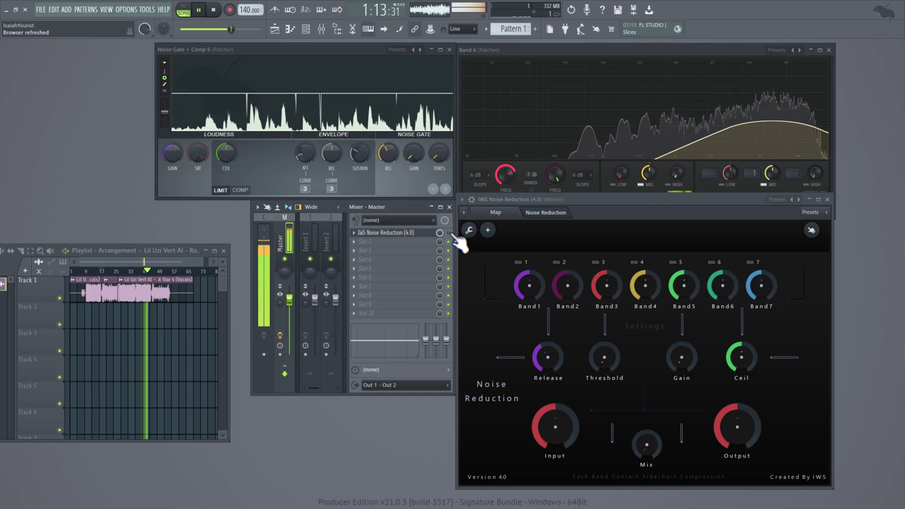
left_click(448, 233)
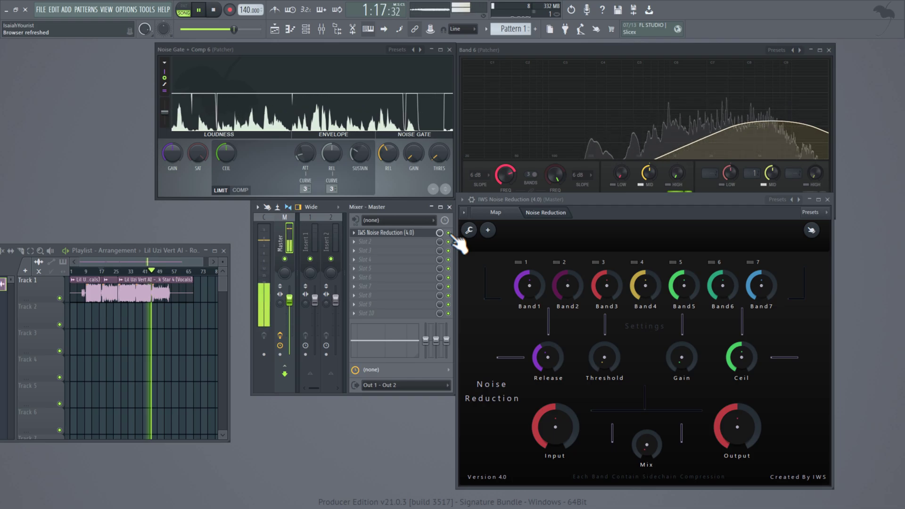
left_click(214, 11)
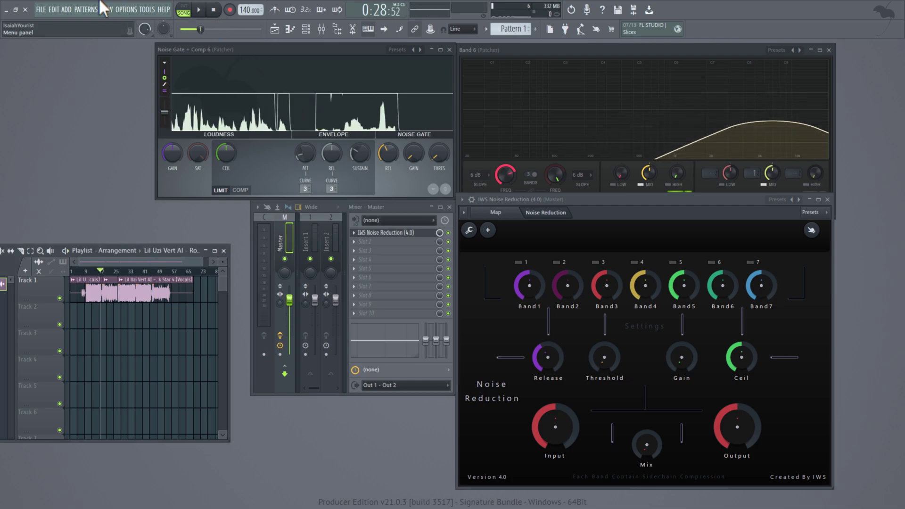
left_click(198, 10)
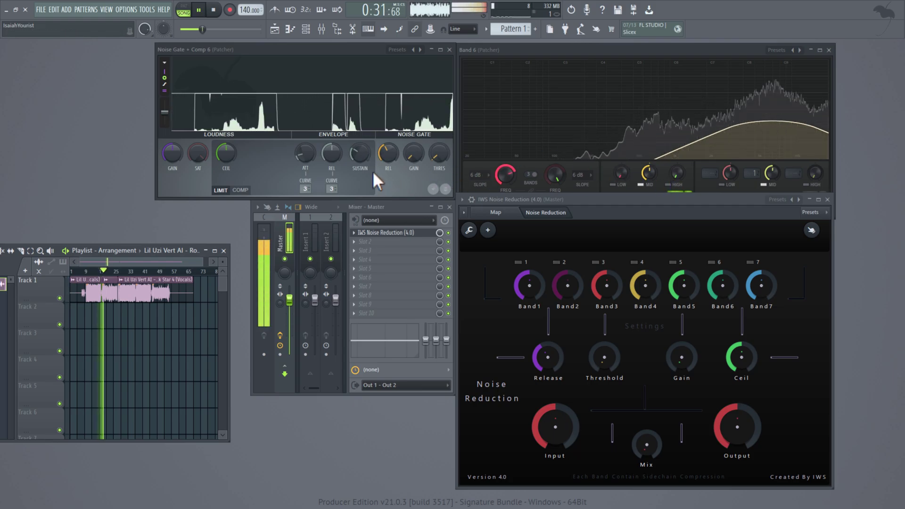
Step: Try different Band6 levels on the vocals, pausing playback to compare their effect on the Noise Gate + Comp 6 gain
left_click_drag(720, 292, 714, 292)
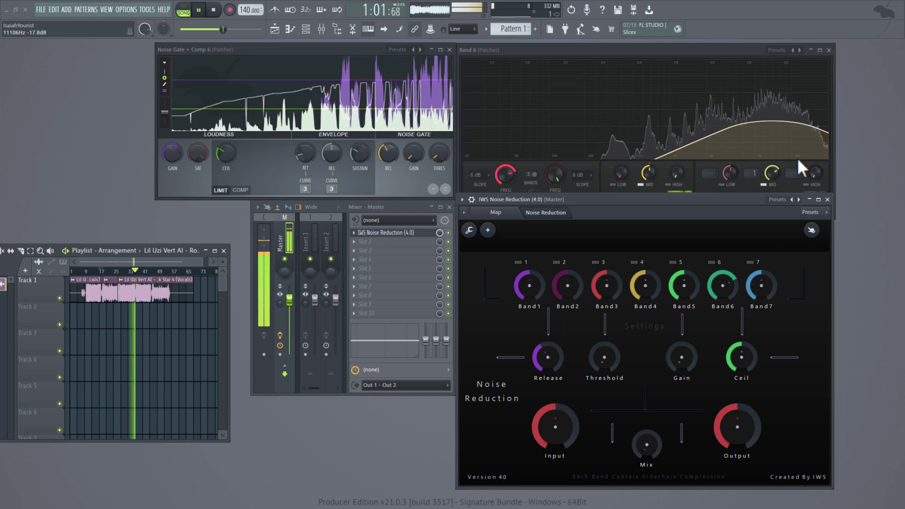
left_click(199, 10)
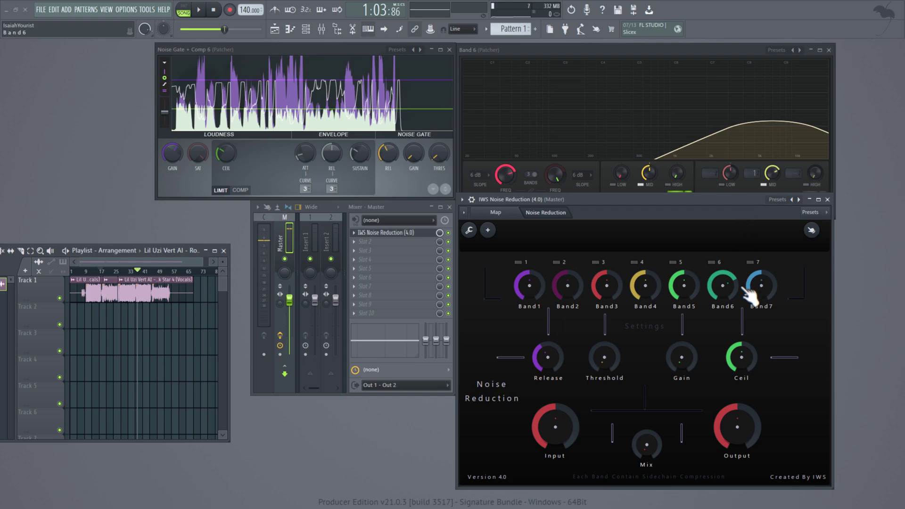
left_click_drag(728, 294, 728, 288)
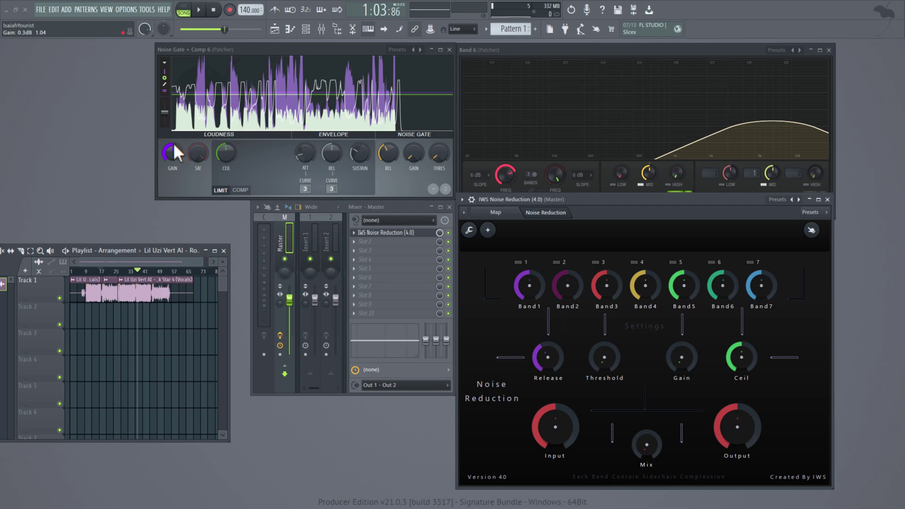
left_click_drag(715, 291, 715, 273)
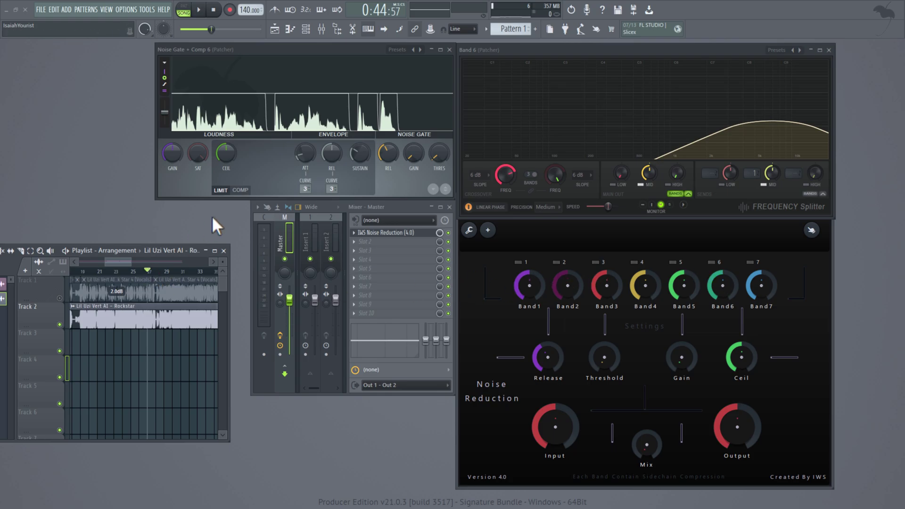
Step: Play the Rockstar track and switch on noise reduction bands 1 through 6 one at a time
left_click(198, 10)
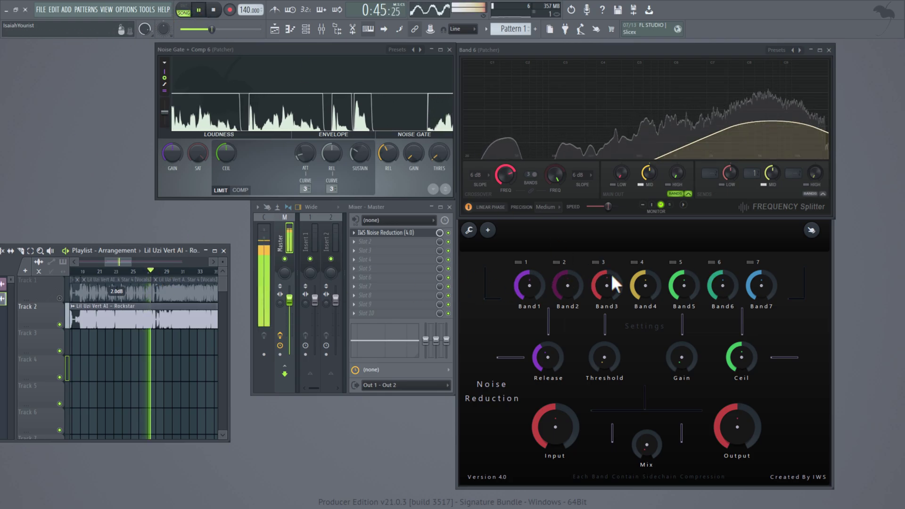
left_click(526, 277)
left_click(569, 278)
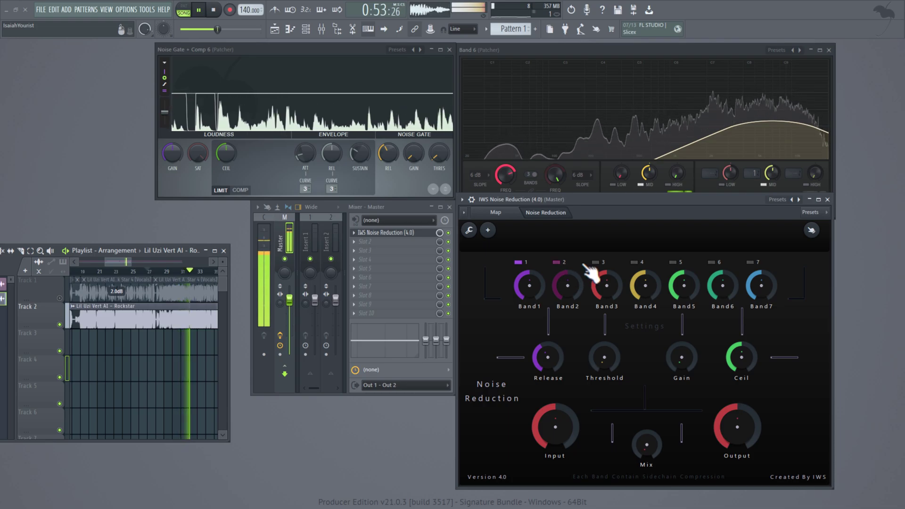
left_click(606, 275)
left_click(644, 274)
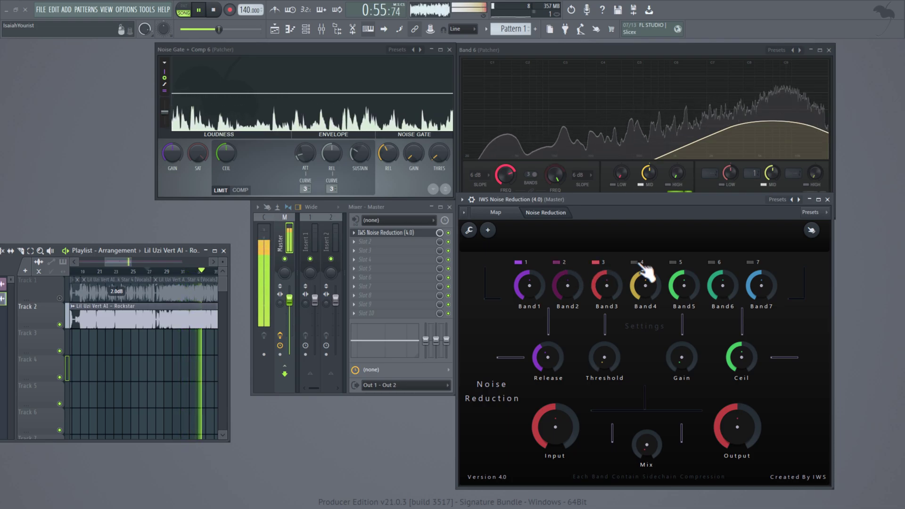
left_click(679, 276)
left_click(720, 281)
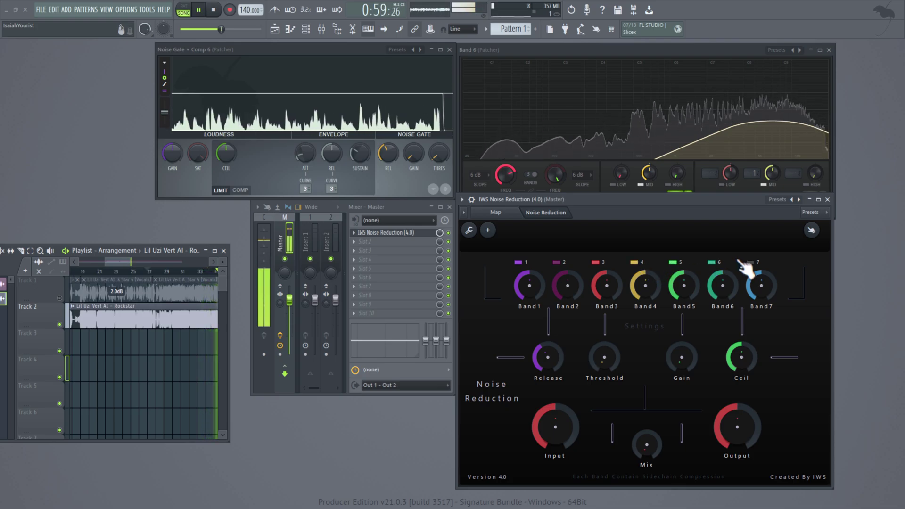
Step: Switch the active bands off one at a time, from band 6 down to band 1, while the track plays
left_click(713, 264)
left_click(679, 267)
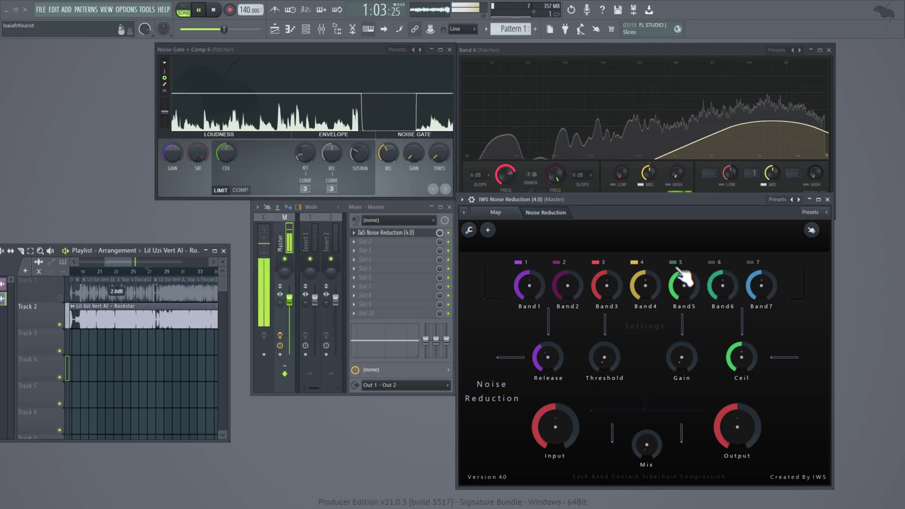
left_click(643, 272)
left_click(605, 274)
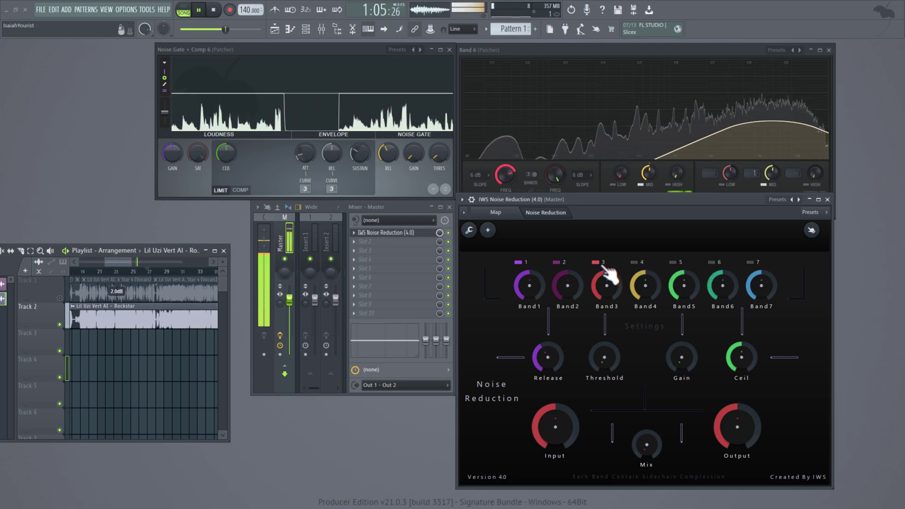
left_click(570, 271)
left_click(526, 274)
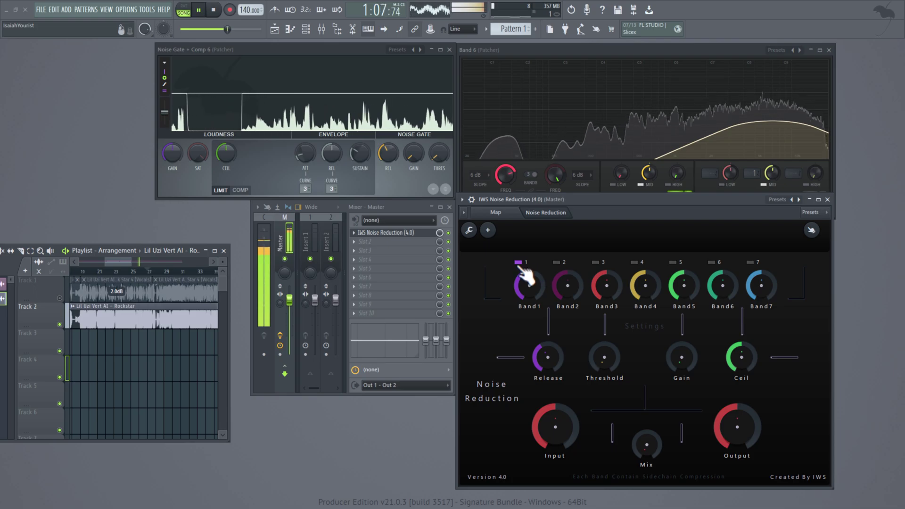
Step: Switch on all seven bands in reverse order, from band 7 down to band 1, and pause playback
left_click(759, 278)
left_click(722, 277)
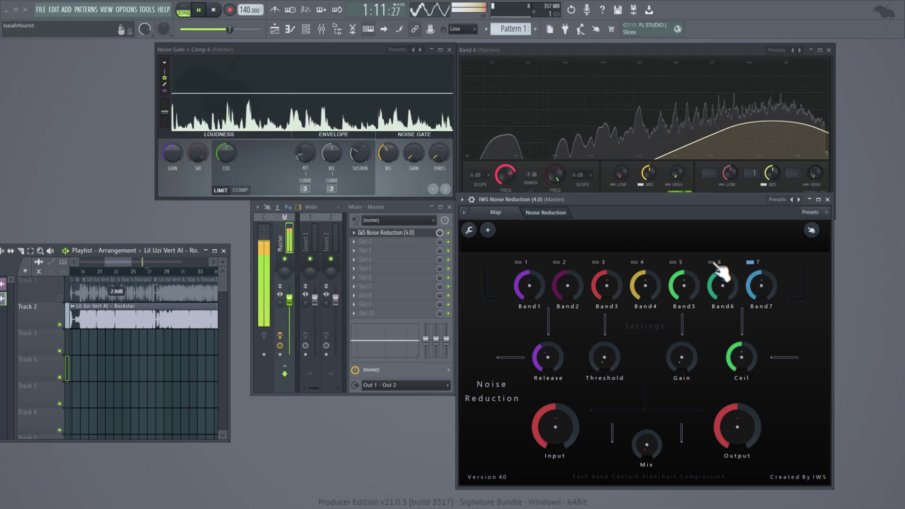
left_click(676, 277)
left_click(642, 277)
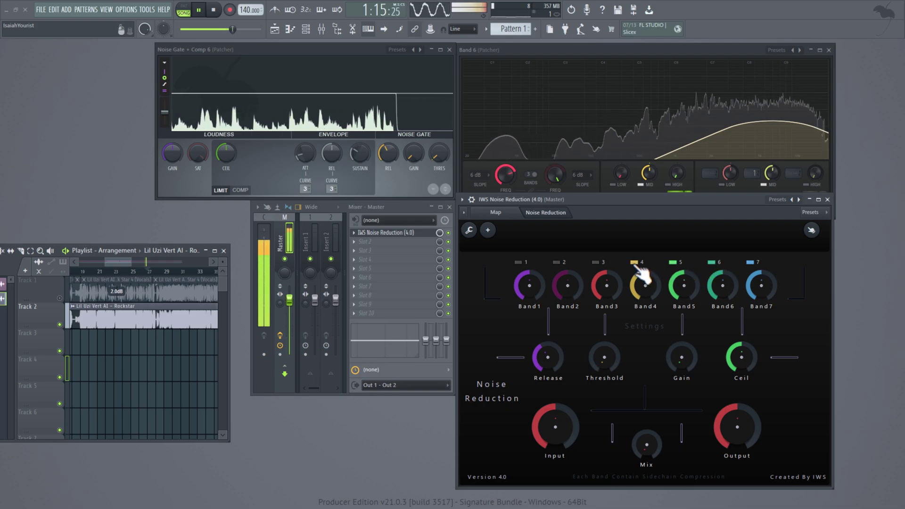
left_click(604, 280)
left_click(566, 276)
left_click(535, 273)
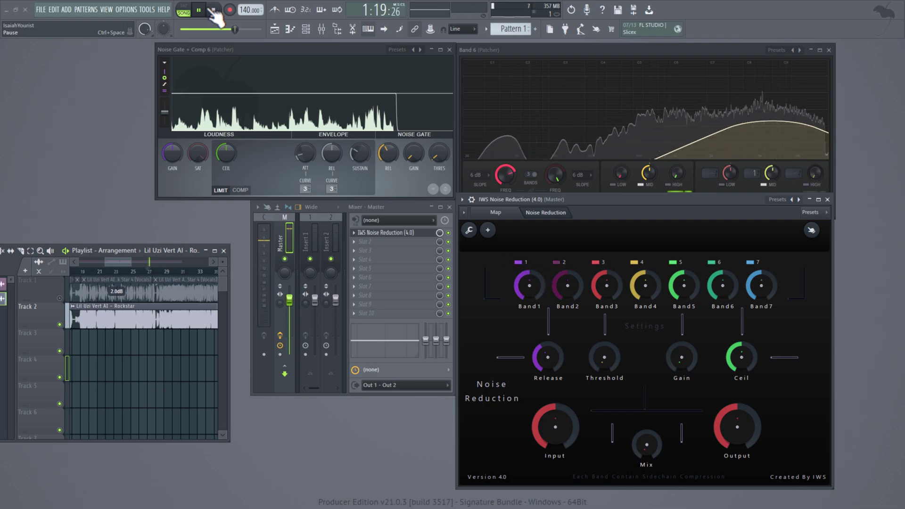
key("space")
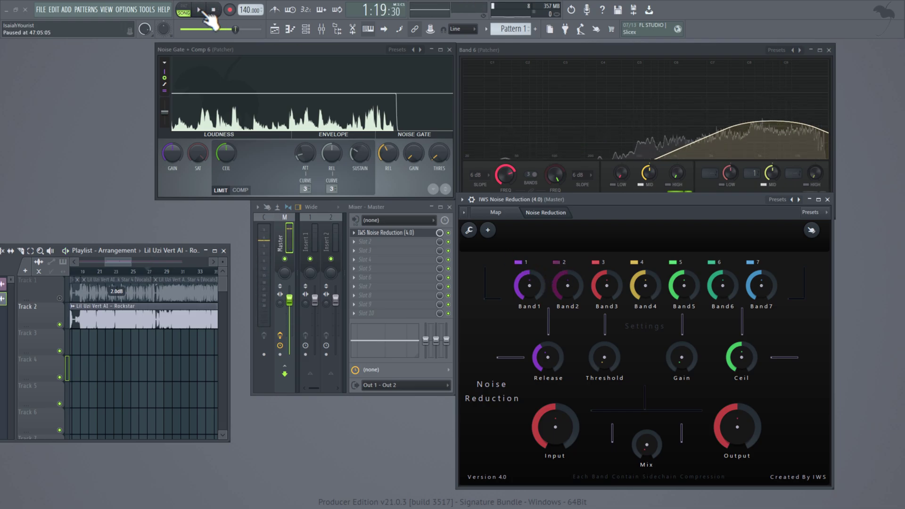
Step: Switch off all seven bands and raise the shared Release setting slightly
left_click(522, 265)
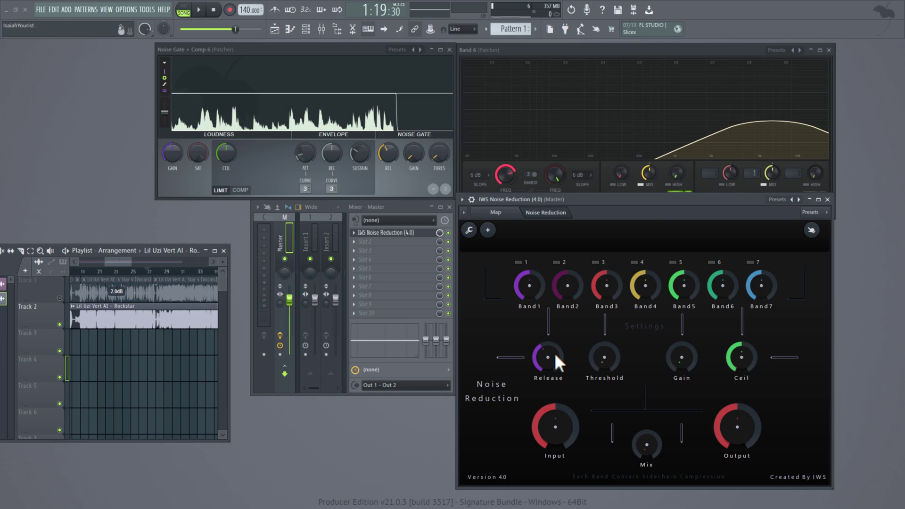
left_click_drag(556, 363, 556, 354)
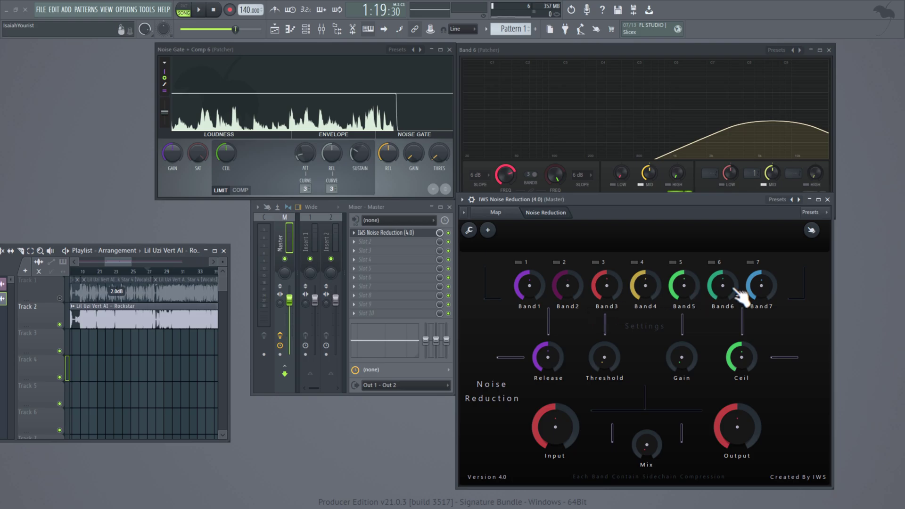
scroll(555, 362, "down", 2)
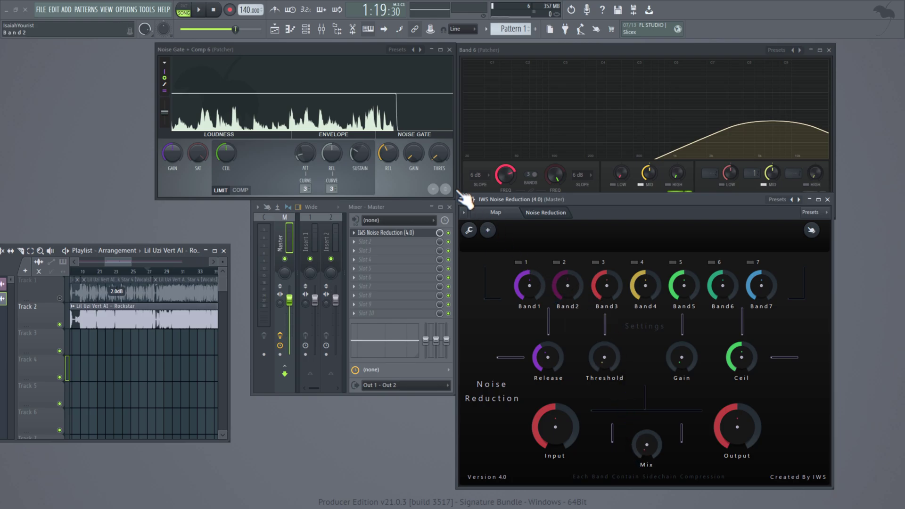
Step: Move the IWS Noise Reduction window up and left so it overlaps the Band 6 and Noise Gate + Comp 6 windows
left_click_drag(474, 200, 454, 166)
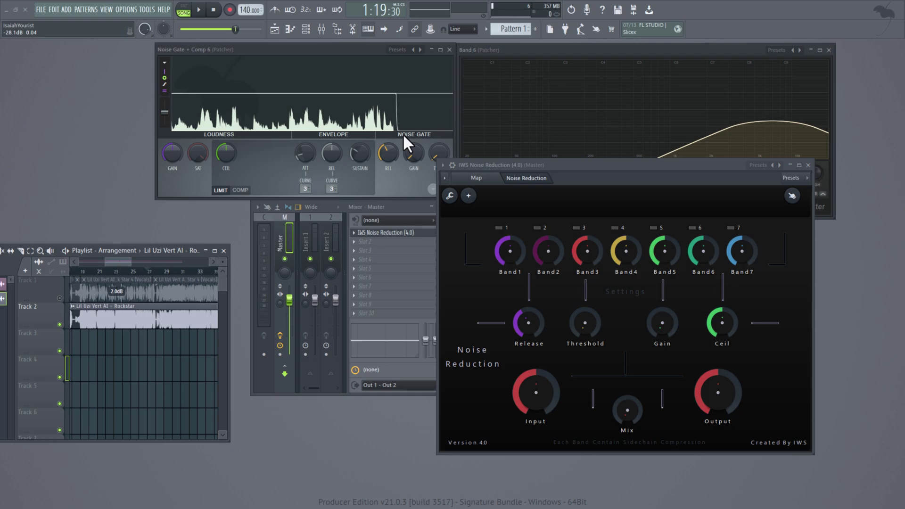
mouse_move(517, 144)
left_mouse_down()
mouse_move(549, 133)
mouse_move(517, 157)
left_mouse_up()
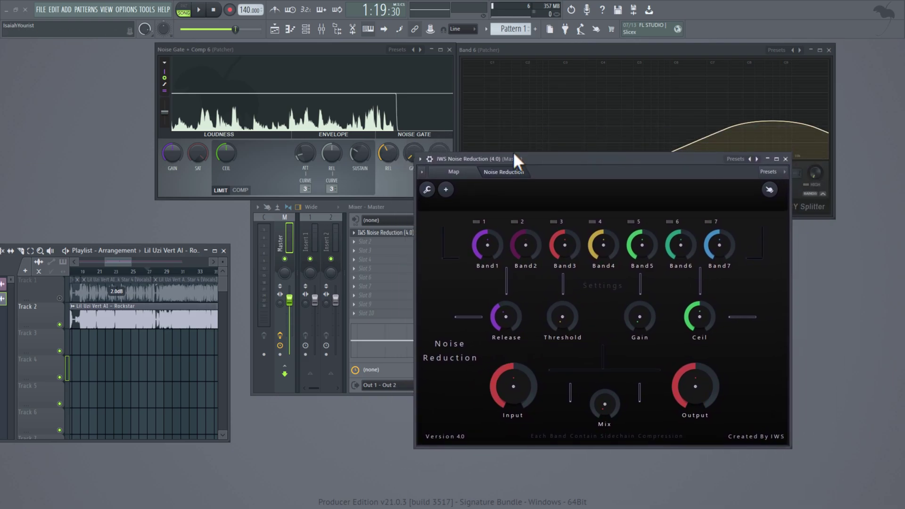
left_click_drag(517, 157, 516, 157)
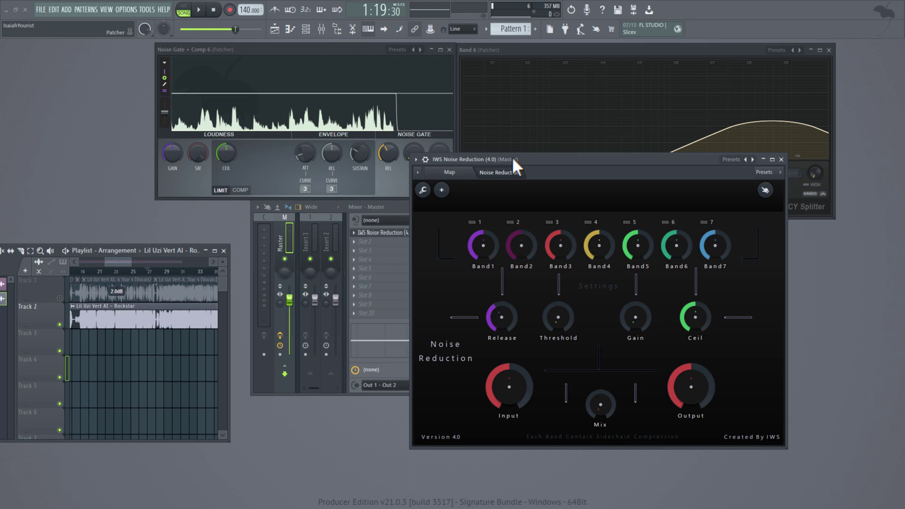
left_click_drag(513, 160, 509, 162)
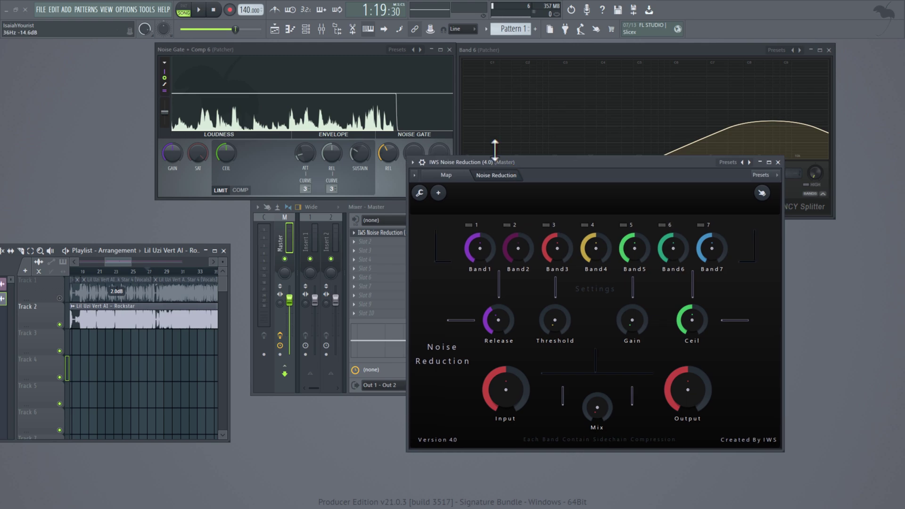